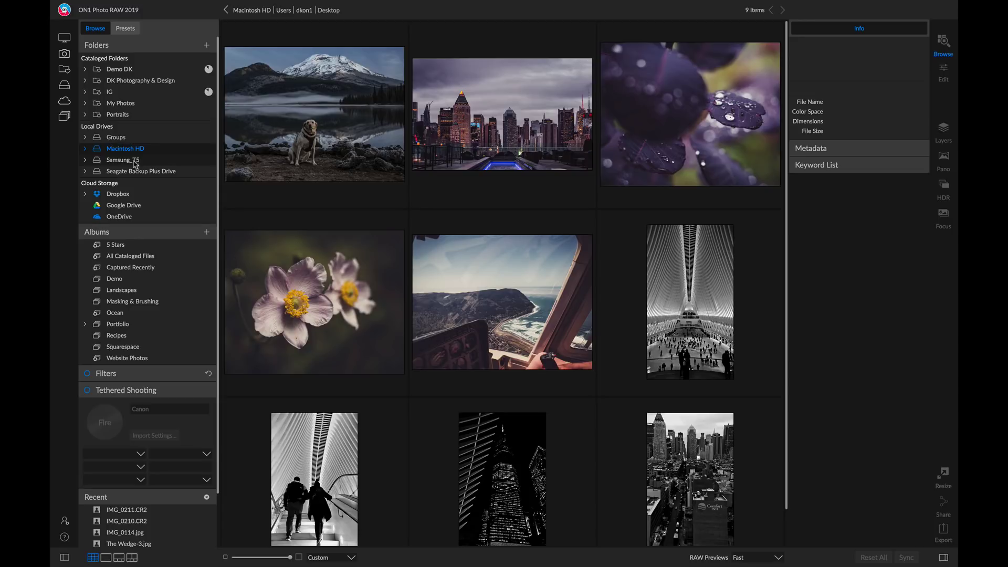
- Look through the subfolders of Demo DK on the Samsung_T5 drive in the folder tree and collapse the drive
left_click(86, 162)
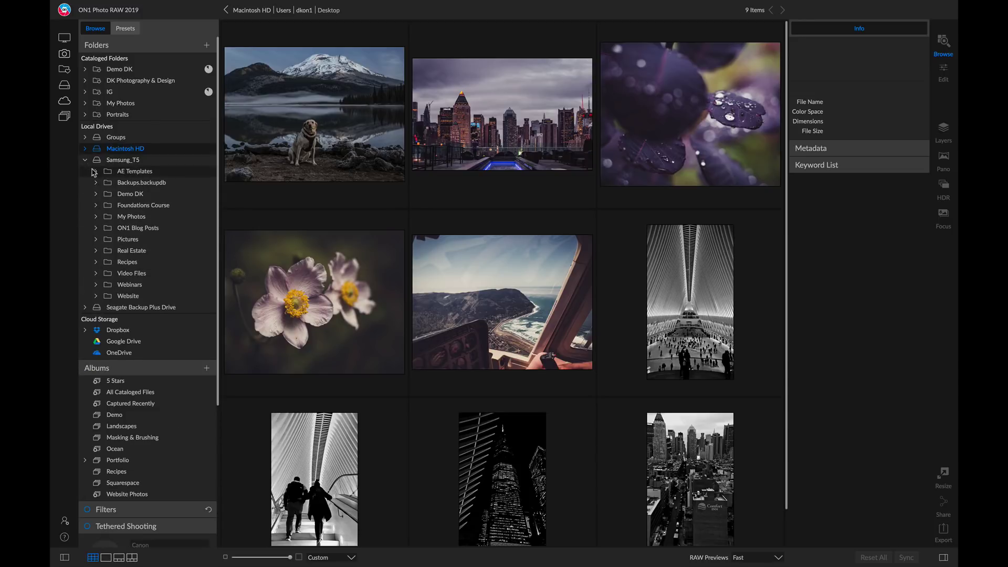
left_click(96, 194)
scroll(121, 206, "down", 5)
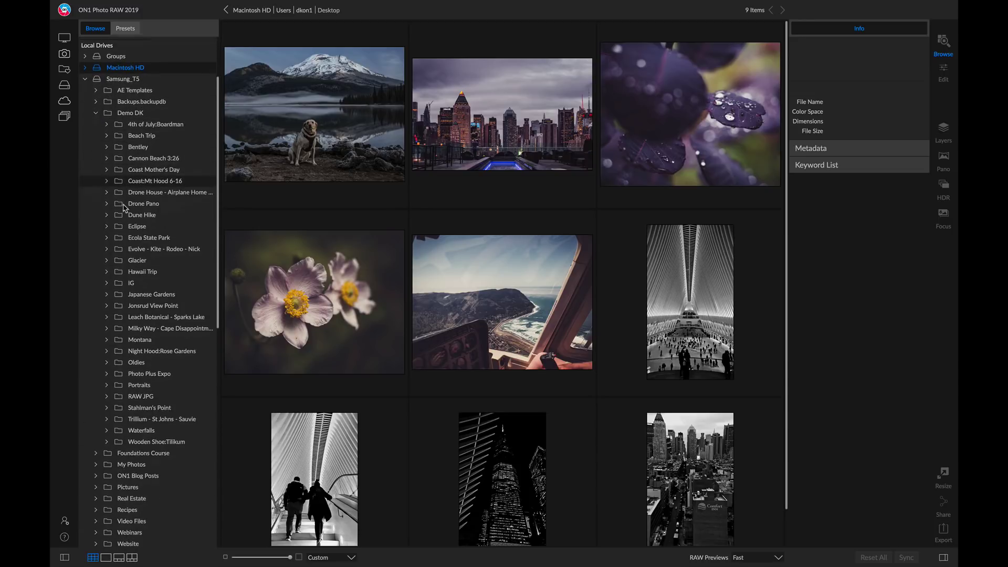
left_click(85, 73)
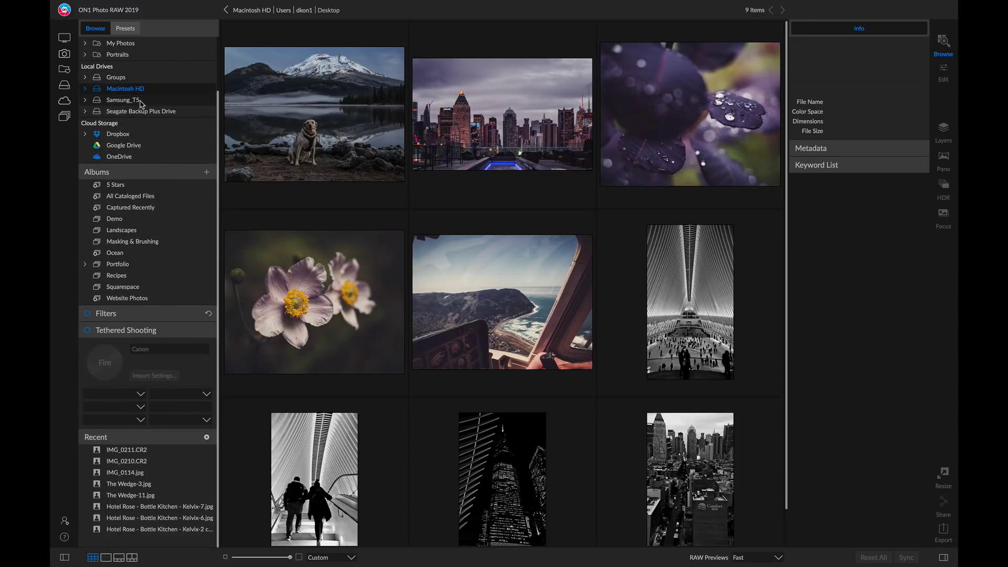
- Browse the Samsung_T5 drive and open the Leach Botanical - Sparks Lake folder inside Demo DK
left_click(124, 100)
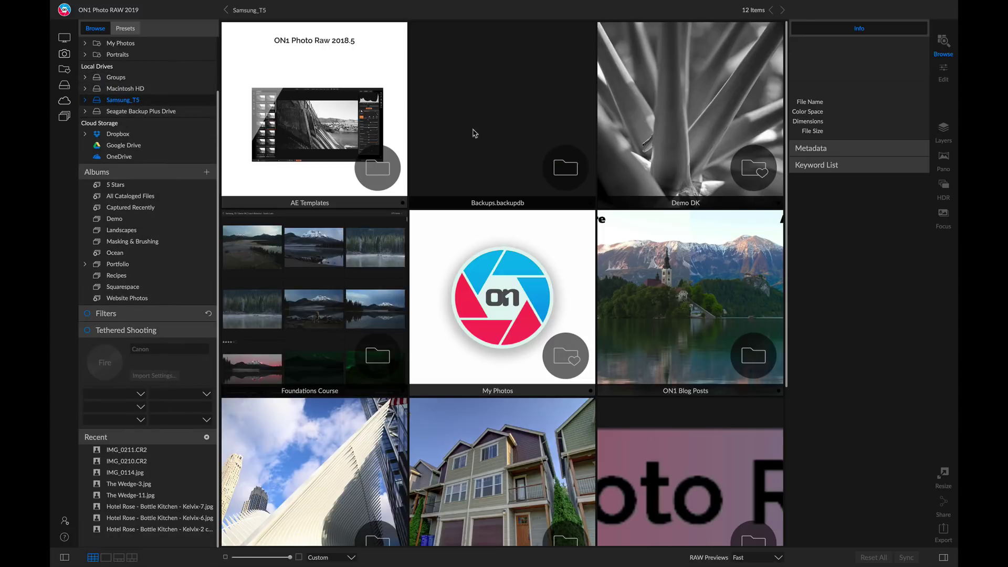
left_click(660, 125)
double_click(660, 125)
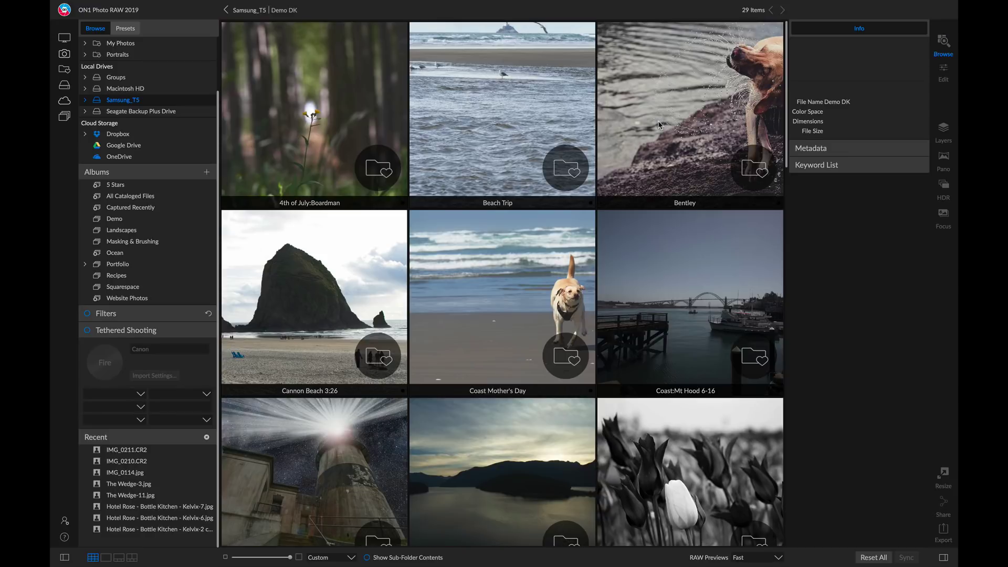
scroll(476, 217, "down", 4)
scroll(475, 217, "down", 10)
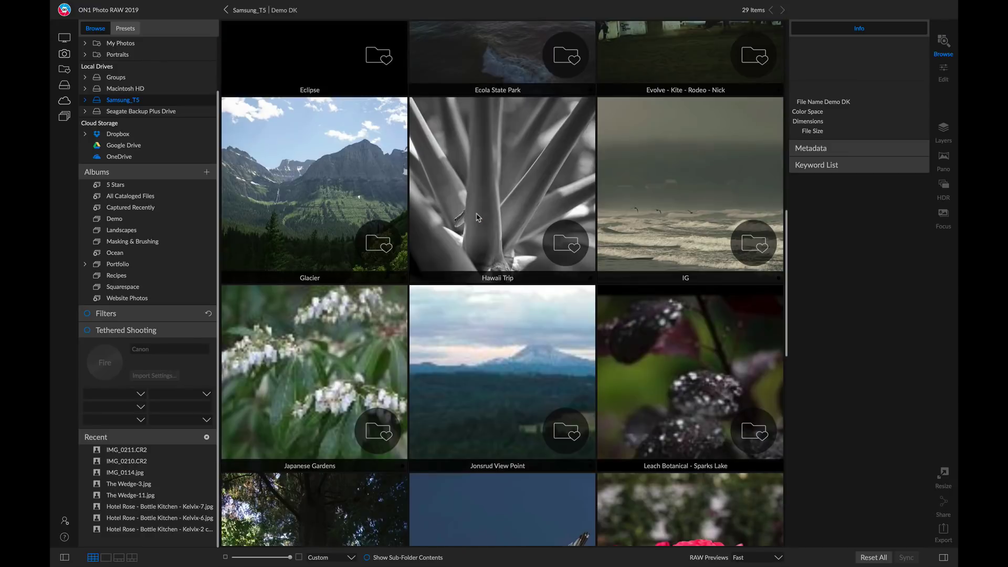
left_click(668, 174)
double_click(669, 173)
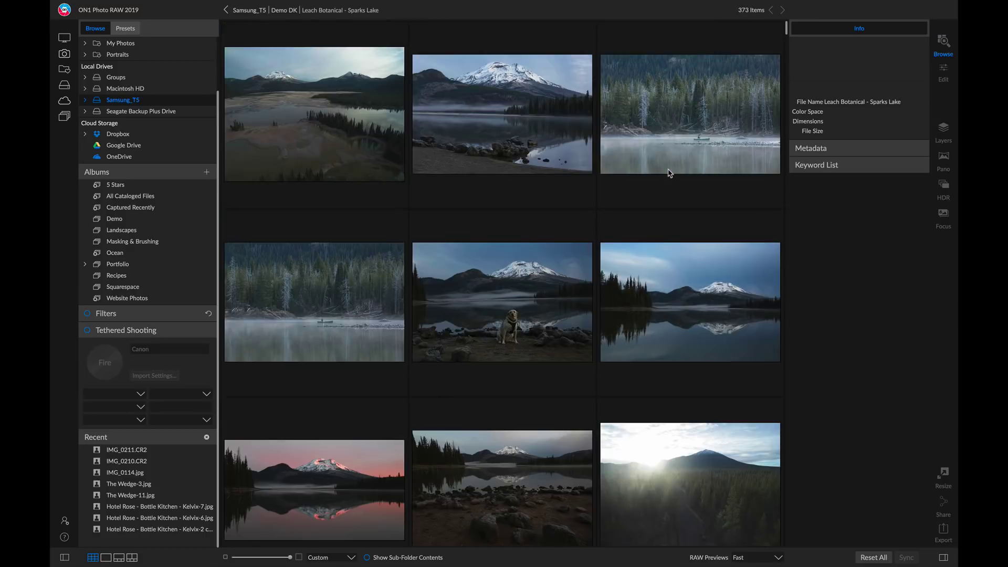
- Select the photo IMG_0437.CR2 and open it in detail view
scroll(524, 210, "down", 3)
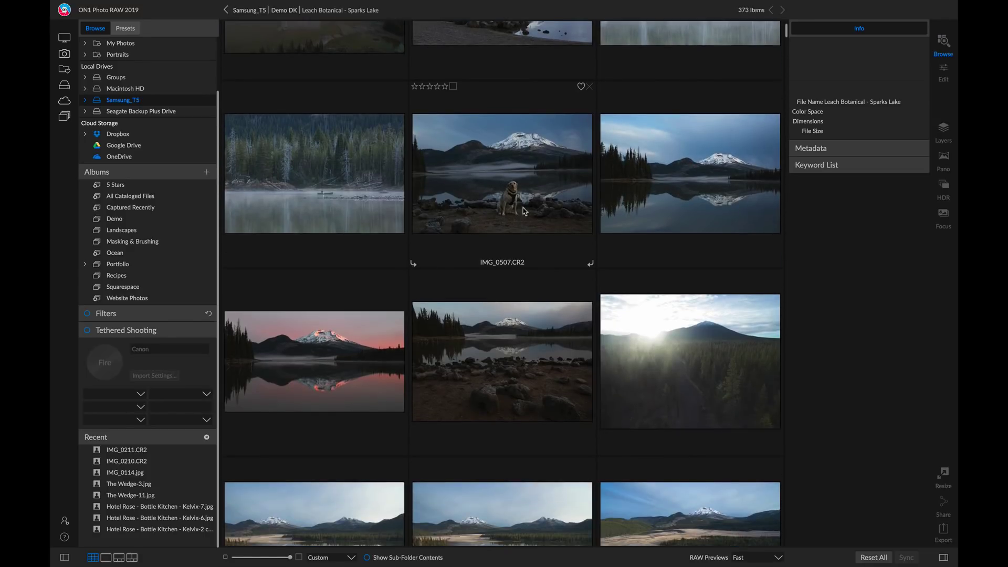
left_click(521, 331)
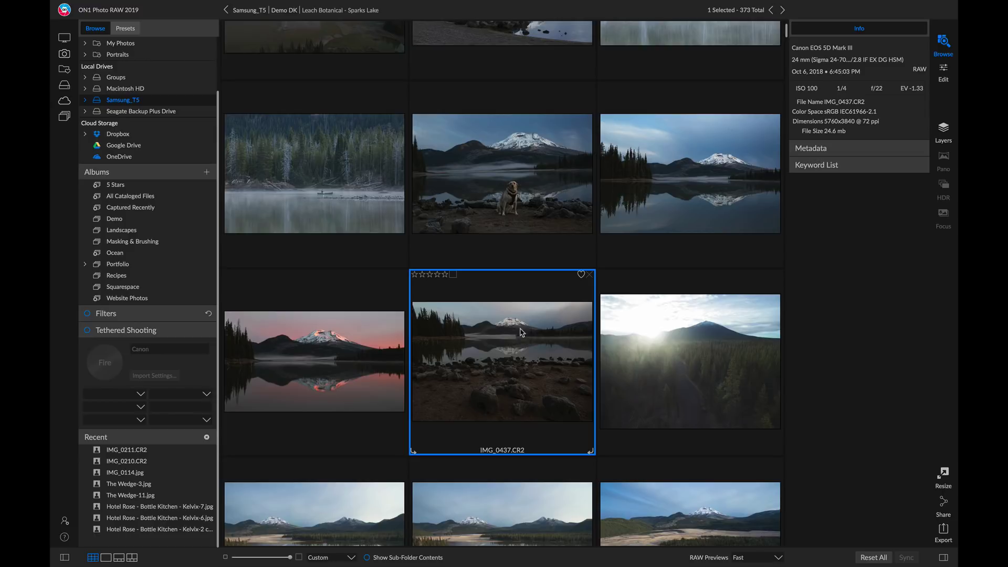
double_click(522, 332)
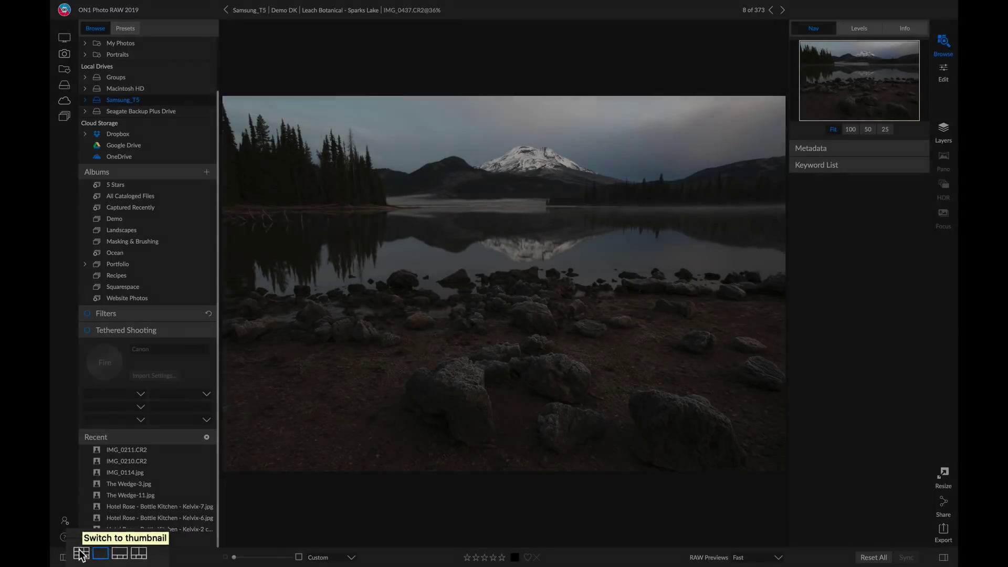
- View the folder in thumbnail, detail and filmstrip layouts, finishing in the thumbnail grid
left_click(92, 558)
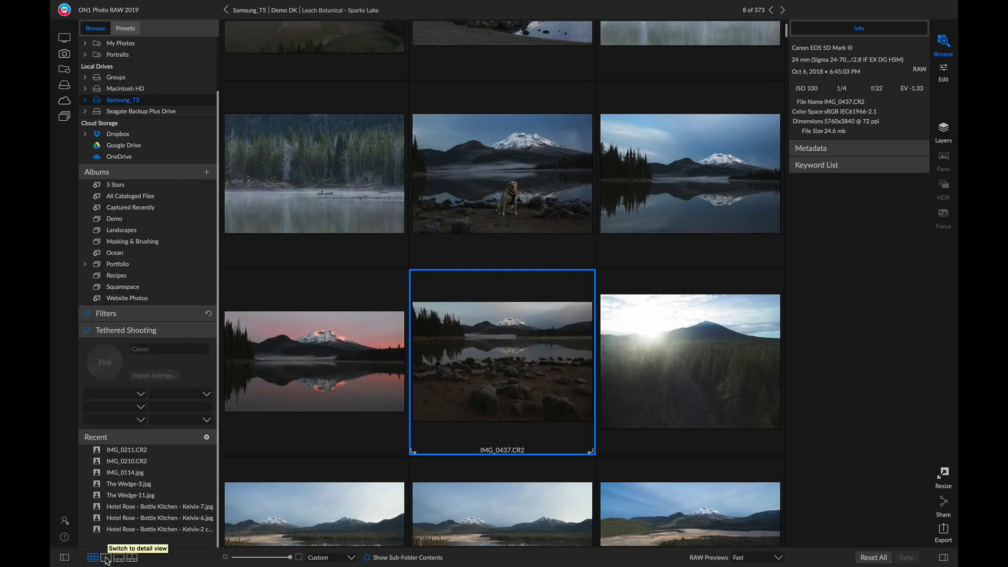
left_click(106, 558)
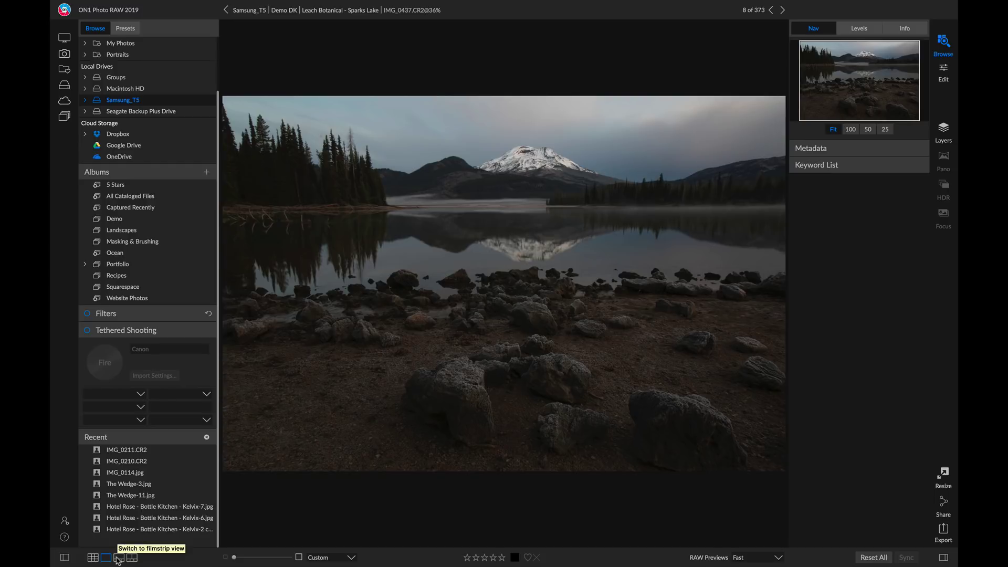
left_click(119, 558)
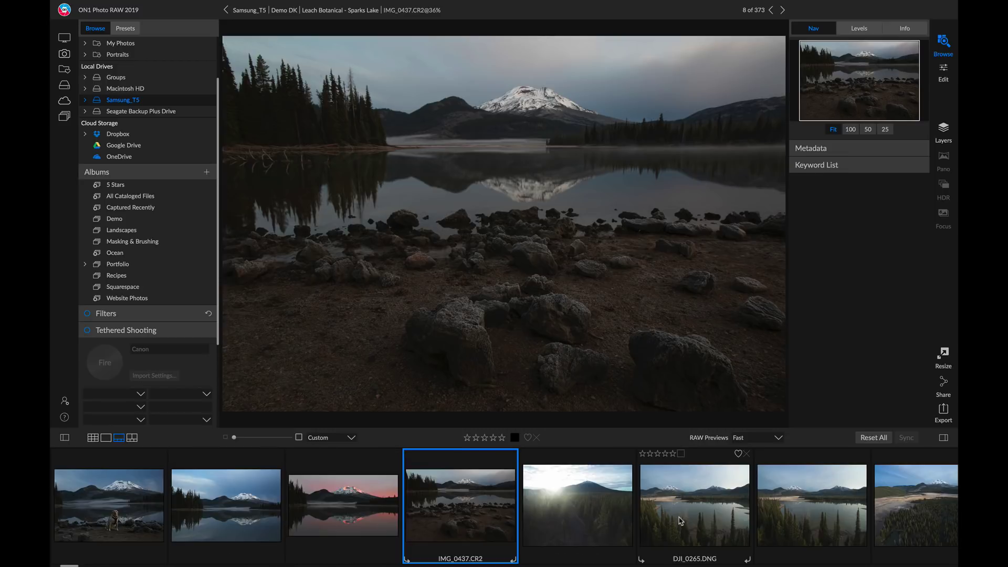
scroll(681, 520, "up", 10)
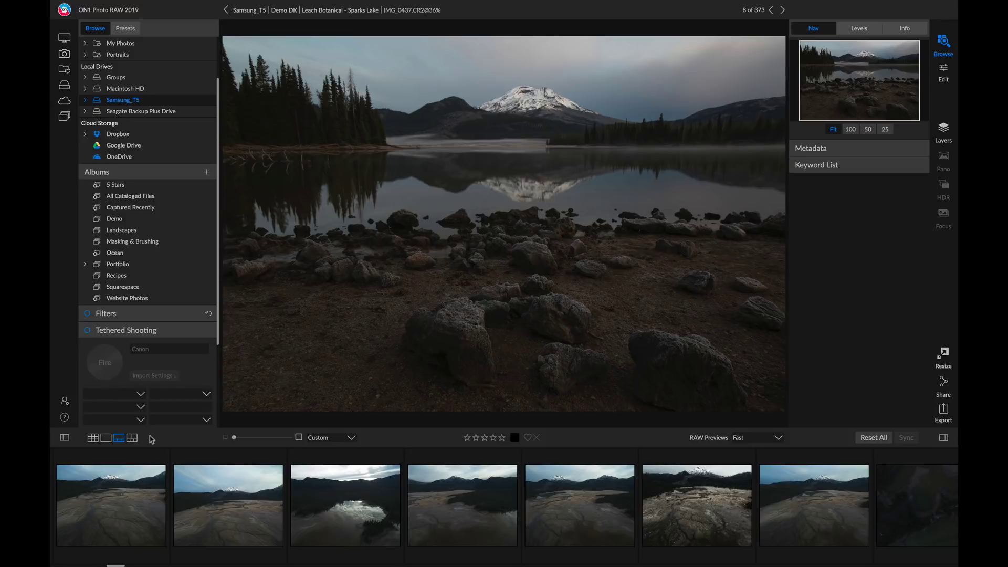
key("g")
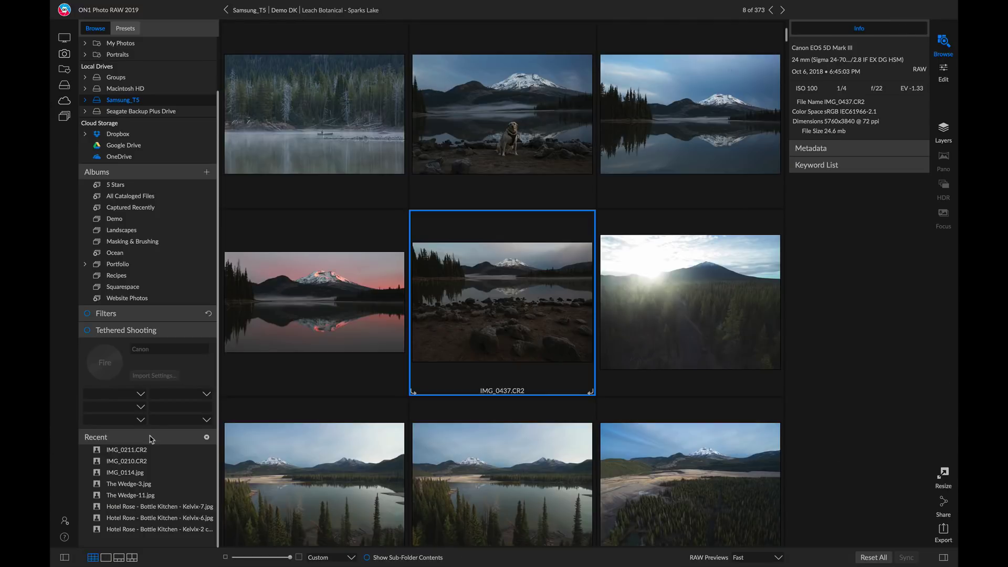
- Find the lakeside dog photos further down the folder and select the six from IMG_0505.CR2 to IMG_0511.CR2
scroll(500, 400, "down", 10)
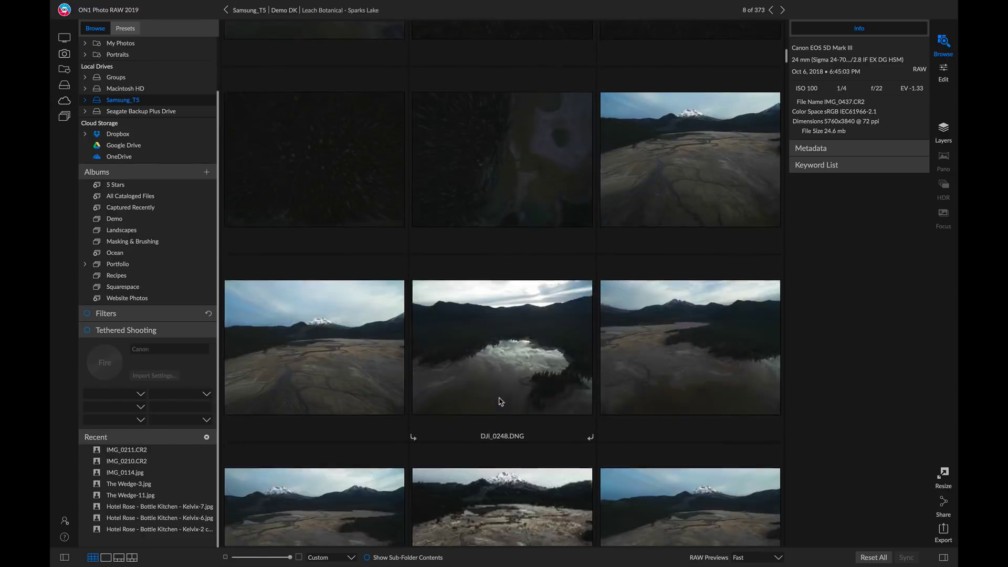
scroll(499, 400, "down", 8)
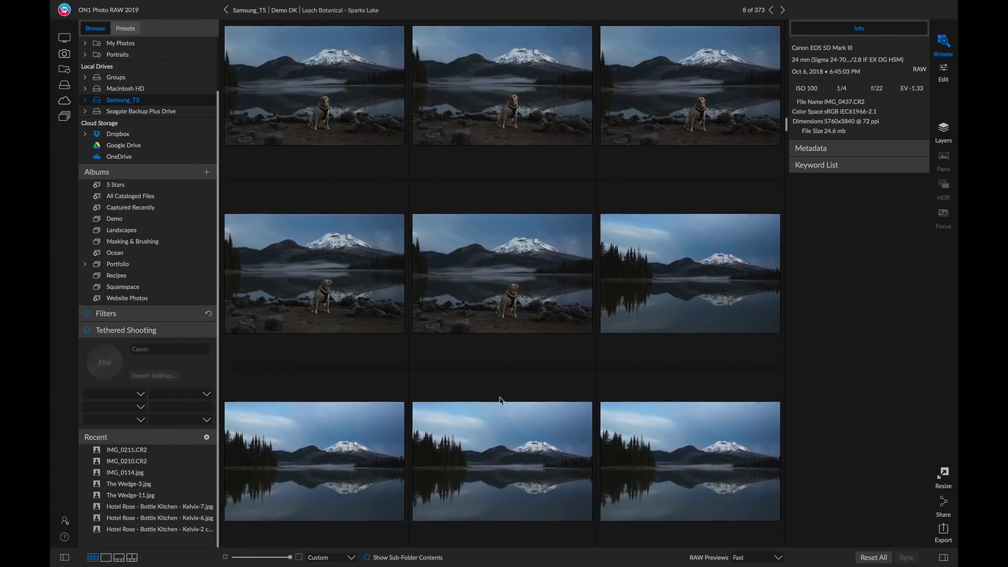
scroll(499, 400, "up", 3)
left_click(496, 466)
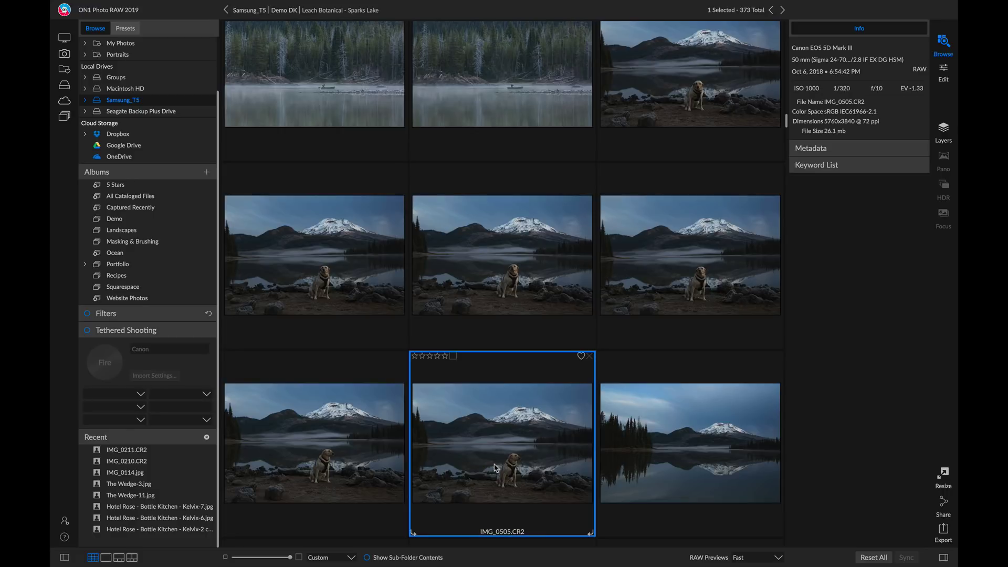
left_click(678, 74, "shift")
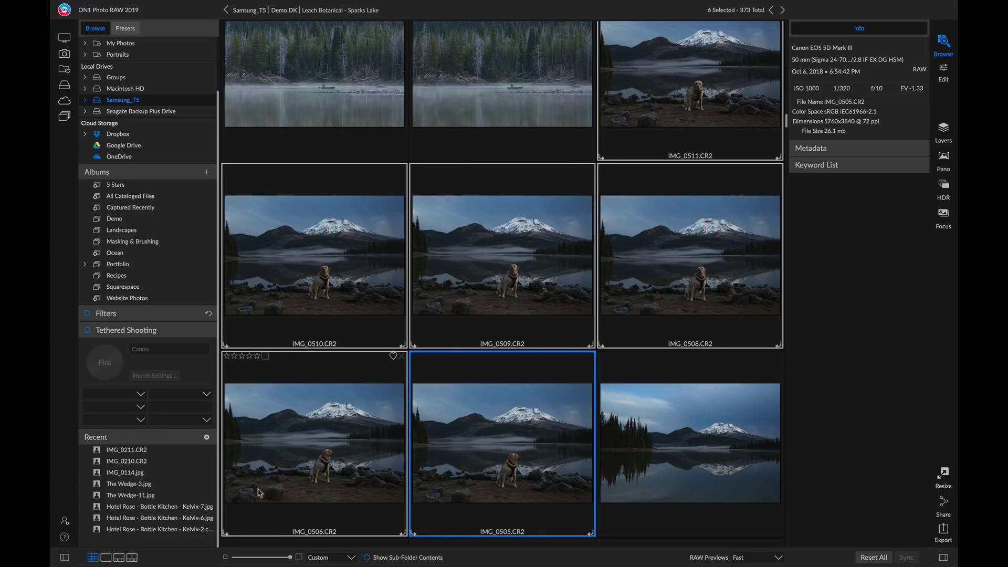
- Show the six selected photos in compare view and zoom them together to 50% on the dog
left_click(132, 557)
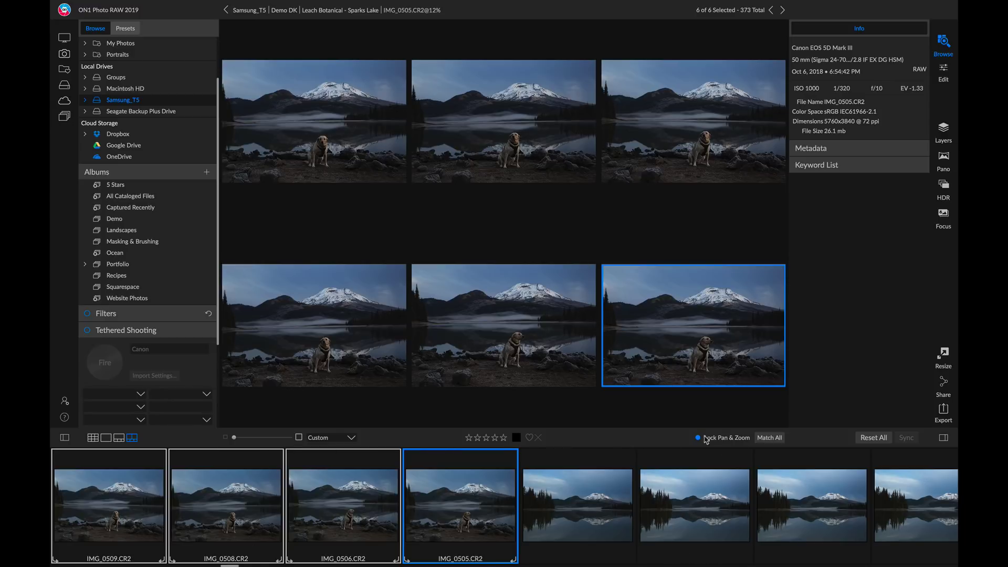
left_click(720, 348)
left_click_drag(701, 340, 732, 311)
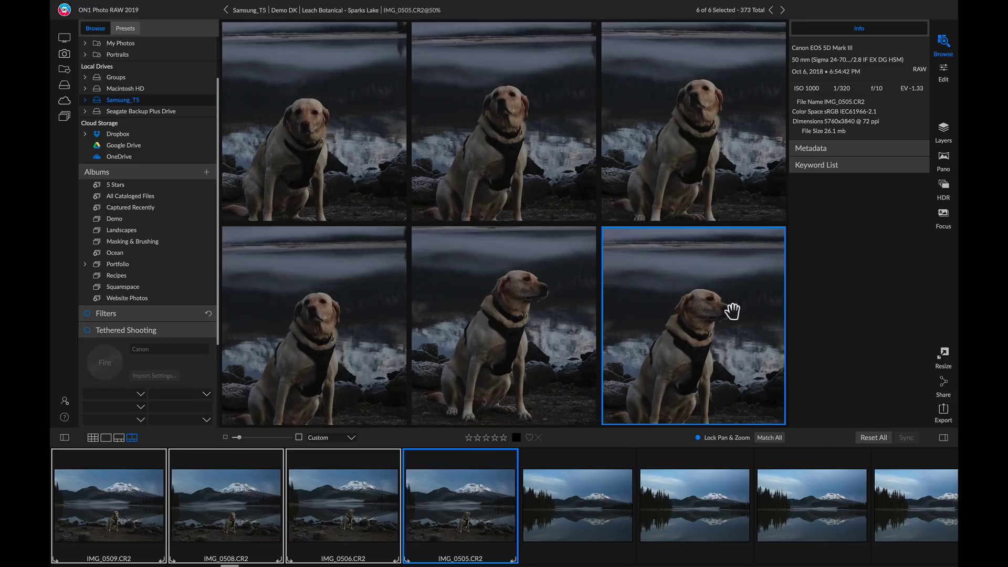
- Remove photos from the comparison until only IMG_0510.CR2 remains selected, and return to the thumbnail grid
left_click(733, 311, "super")
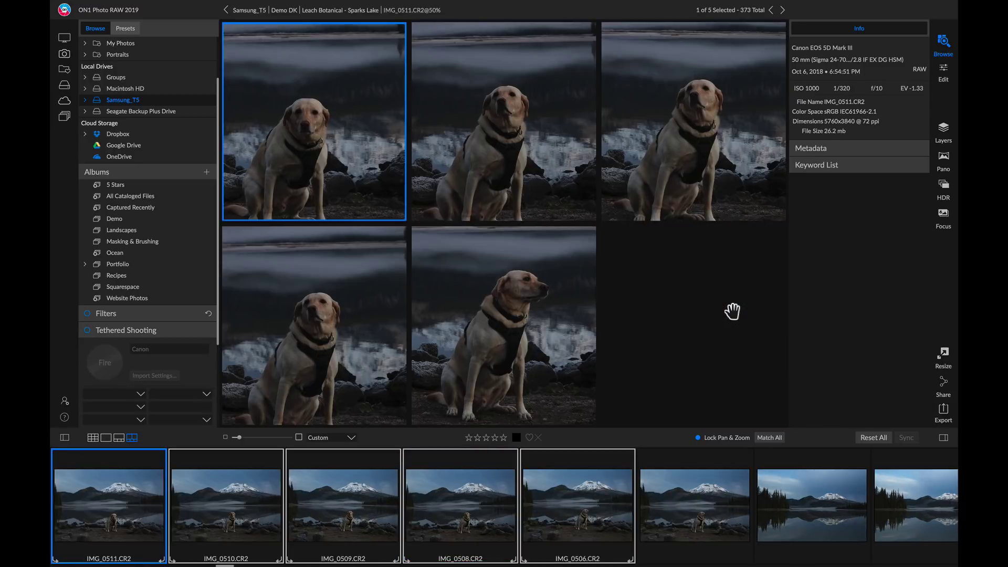
left_click(732, 311, "super")
left_click(676, 313)
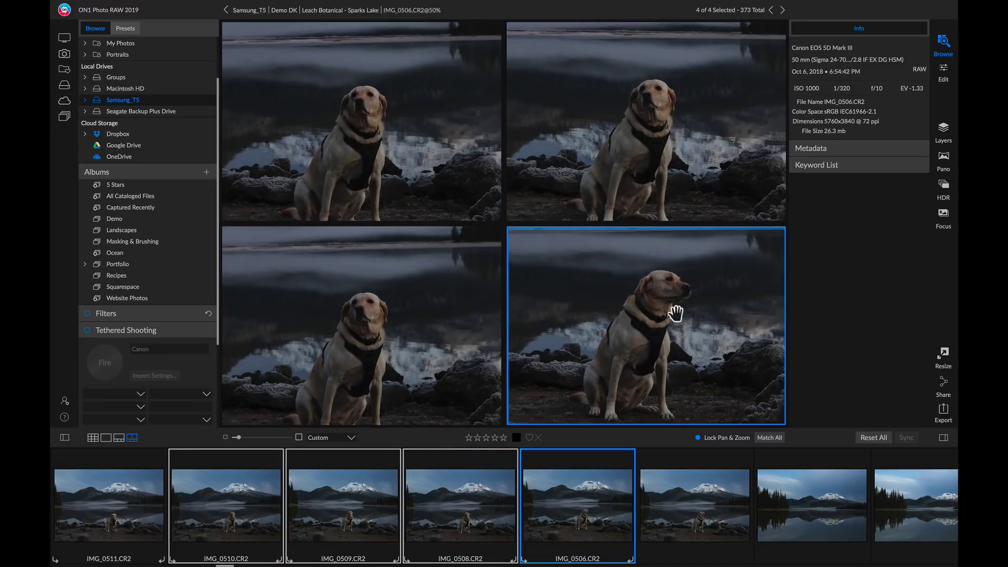
left_click(676, 314, "super")
left_click(741, 249)
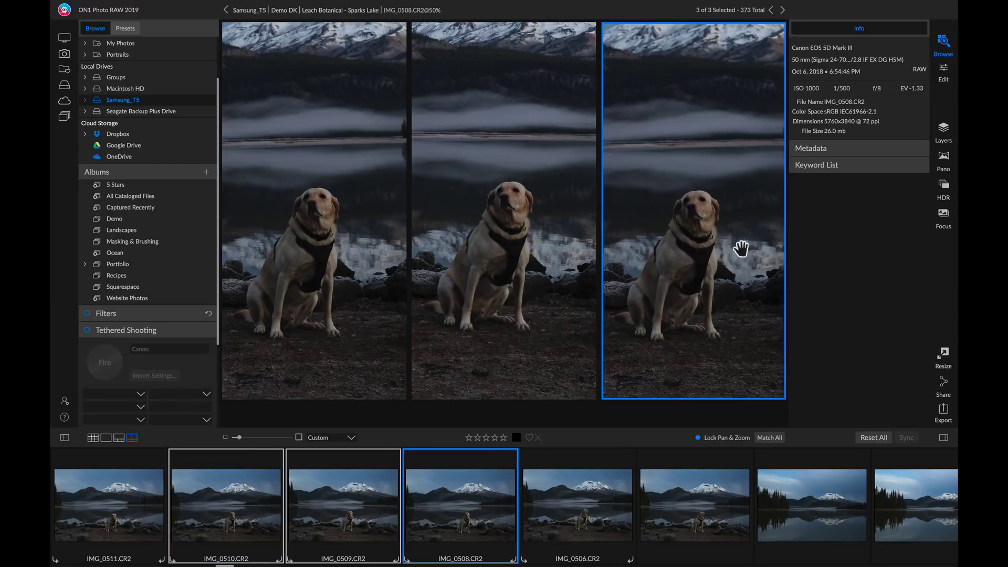
left_click(741, 249, "super")
left_click(741, 249)
left_click(741, 249, "super")
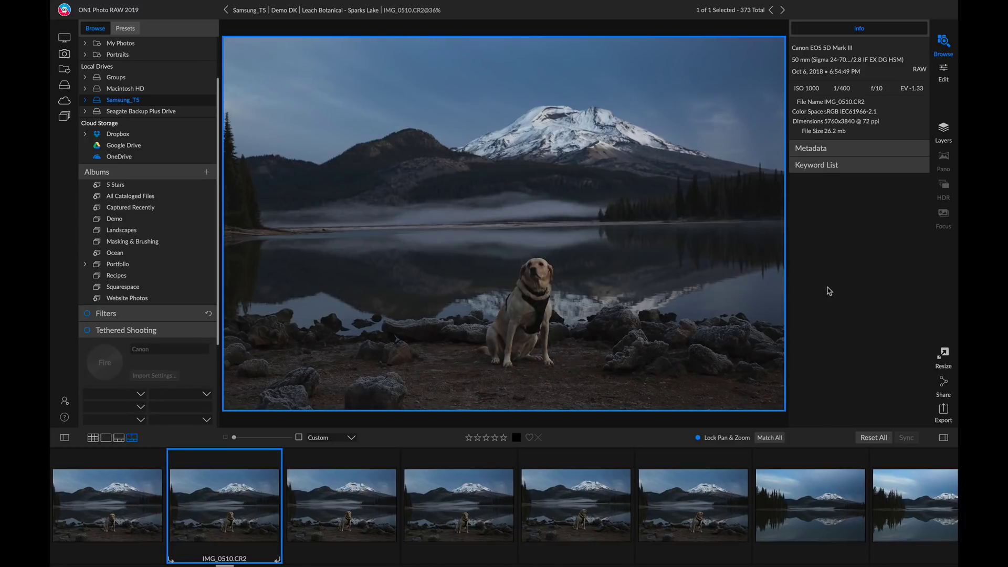
key("g")
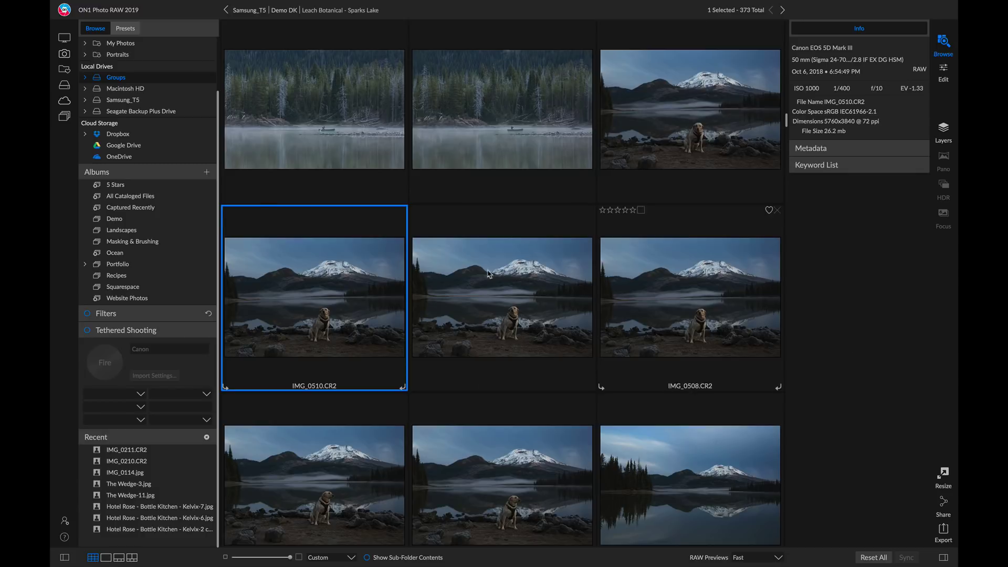
- Collapse the Folders, Albums, Tethered Shooting and Recent sections, and expand Folders and Albums again
scroll(183, 233, "up", 3)
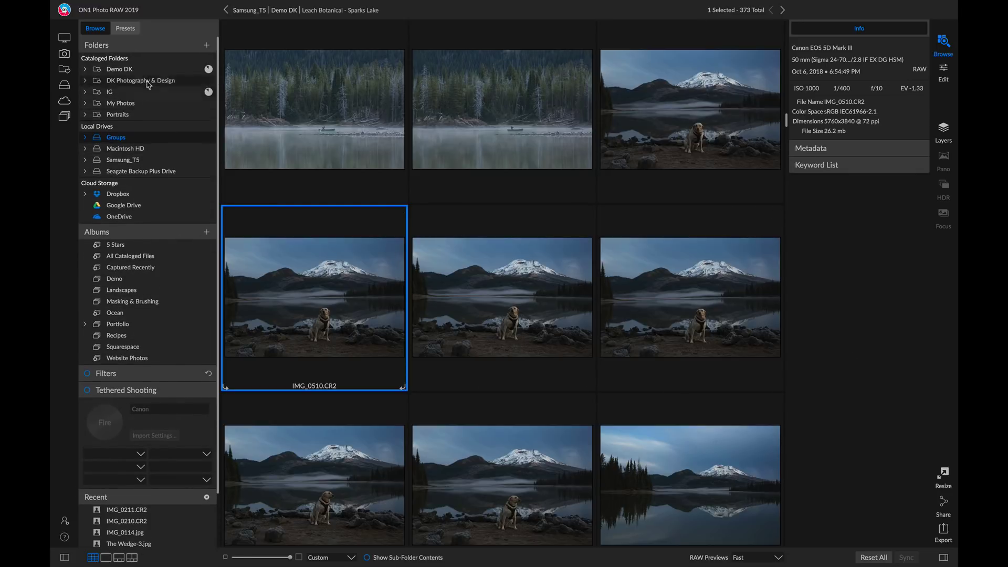
left_click(165, 48)
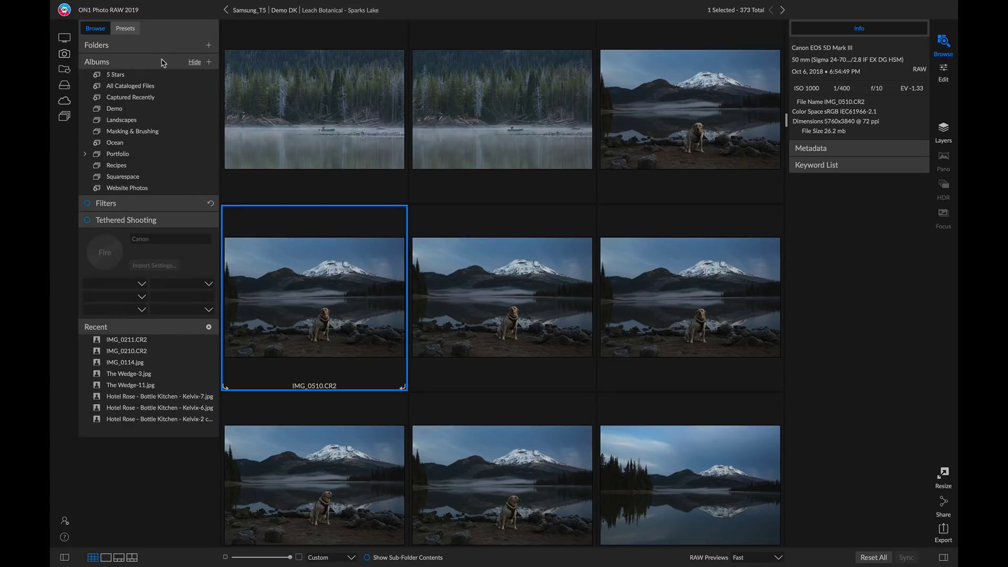
left_click(163, 62)
left_click(163, 95)
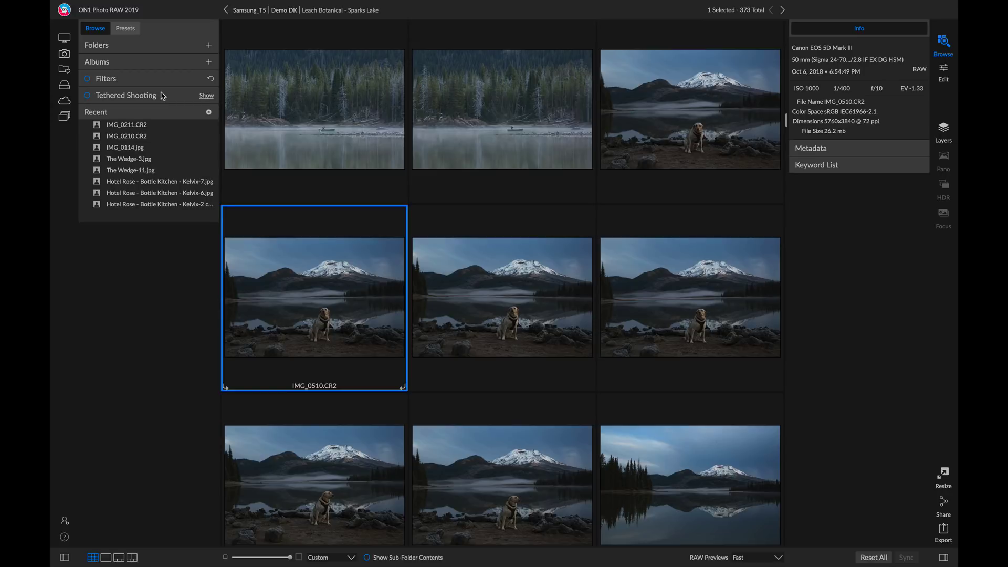
left_click(163, 112)
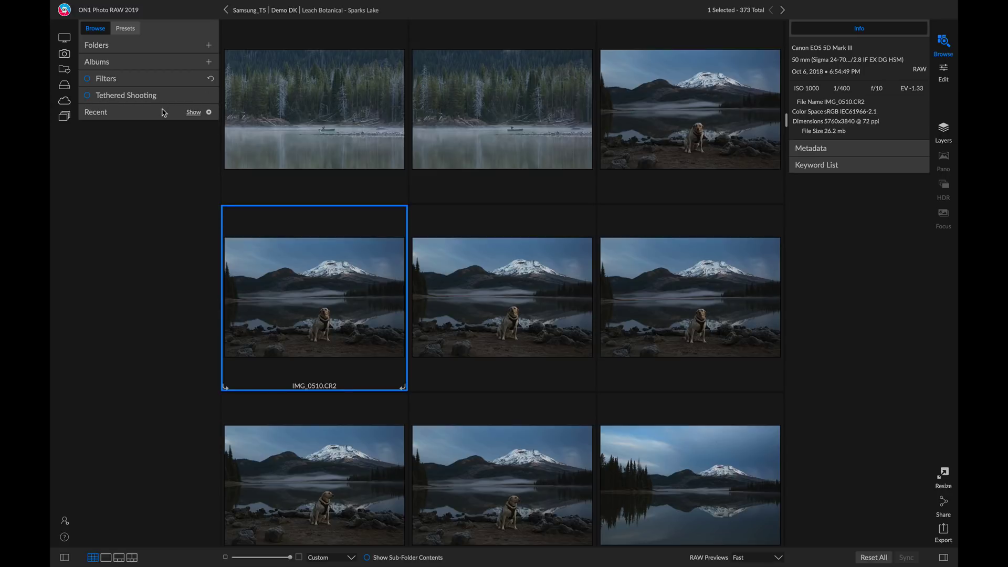
left_click(165, 46)
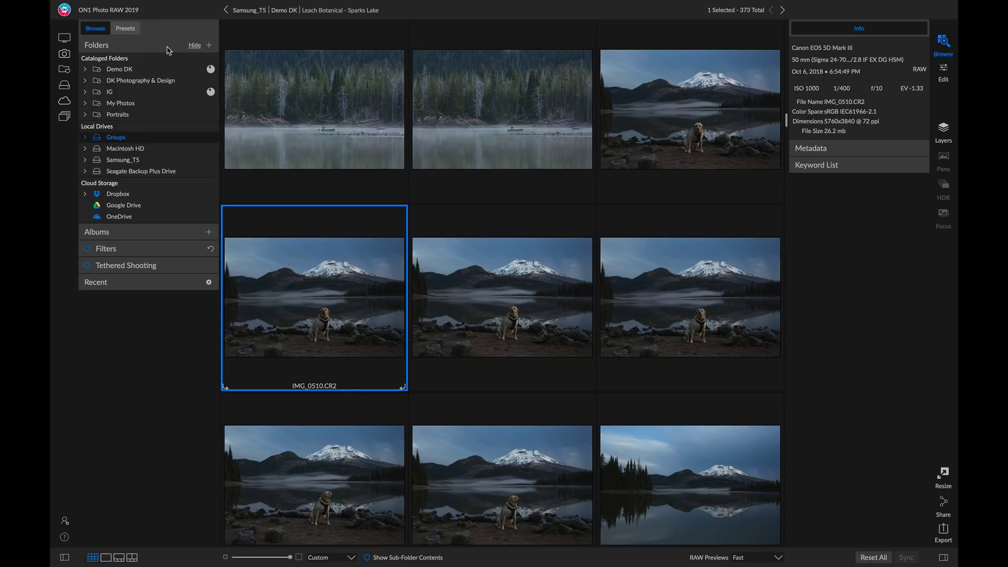
left_click(152, 233)
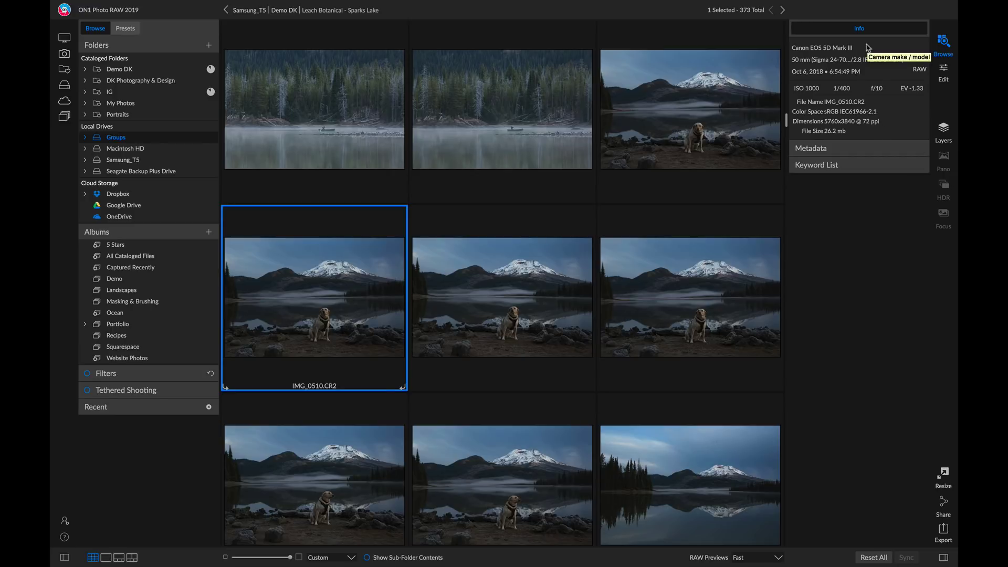
- View the Metadata fields of IMG_0510.CR2, collapse them, and hide the right-hand panel
left_click(877, 154)
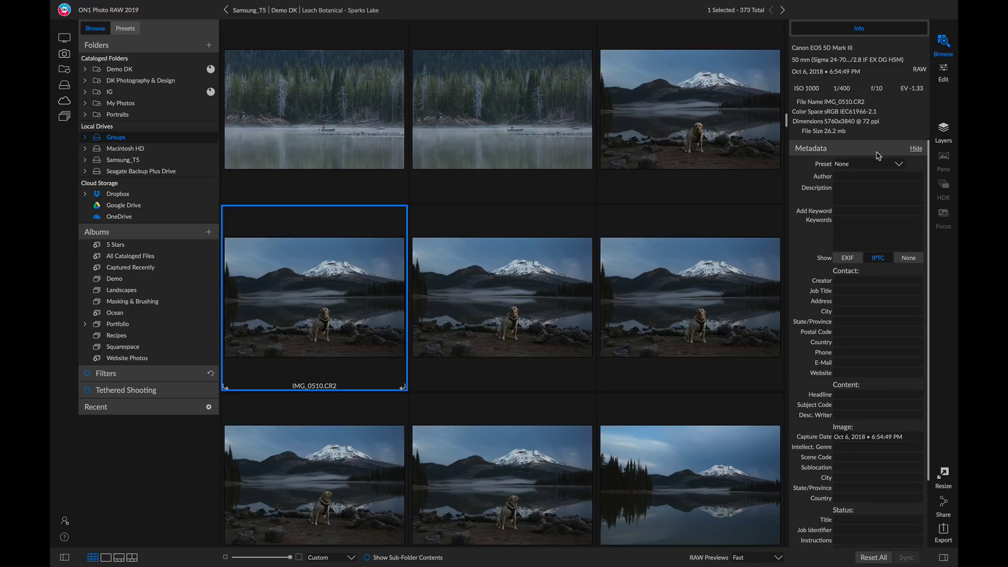
left_click(879, 155)
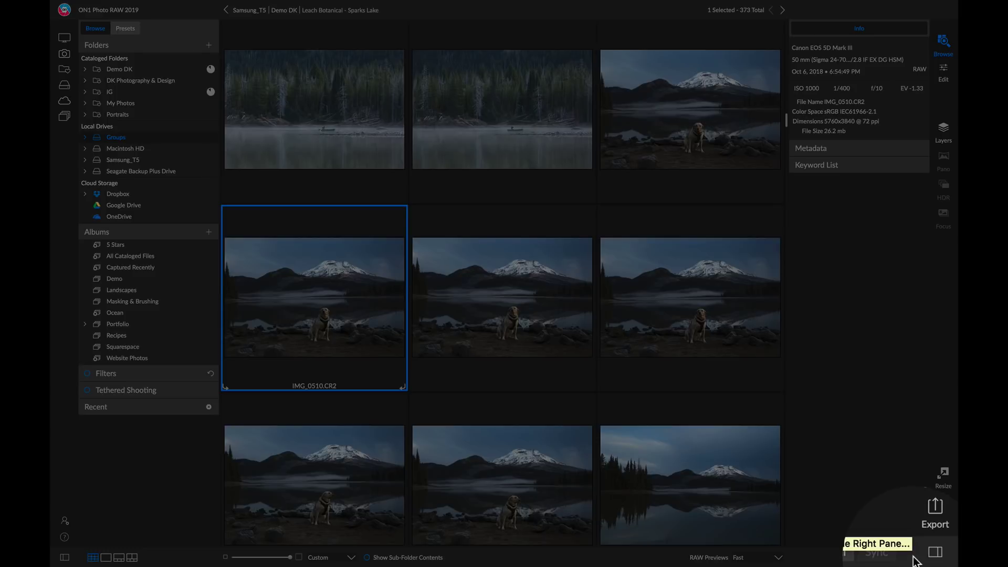
left_click(939, 558)
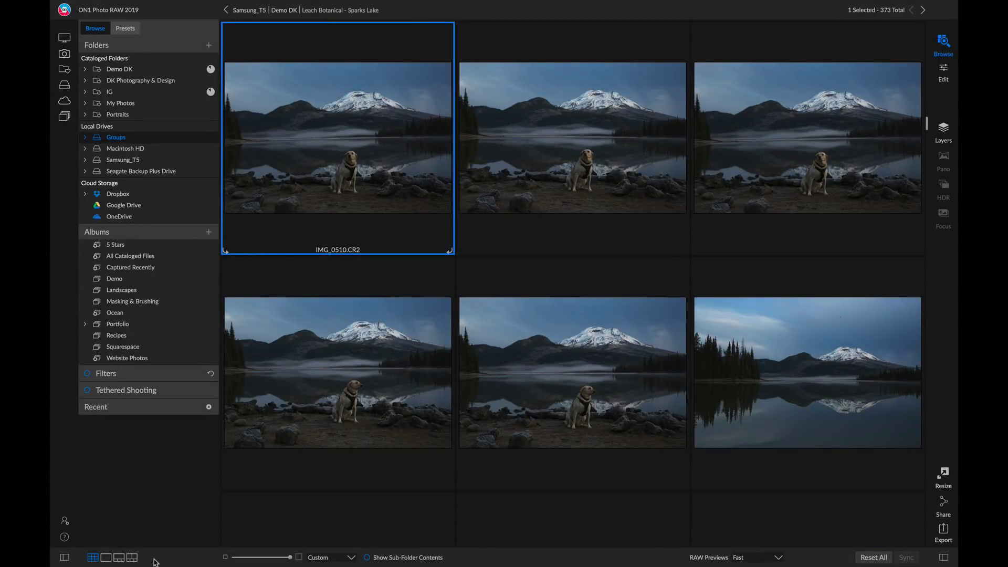
- Hide the remaining Browse panel so the thumbnails fill the window, and bring both side panels back
left_click(65, 557)
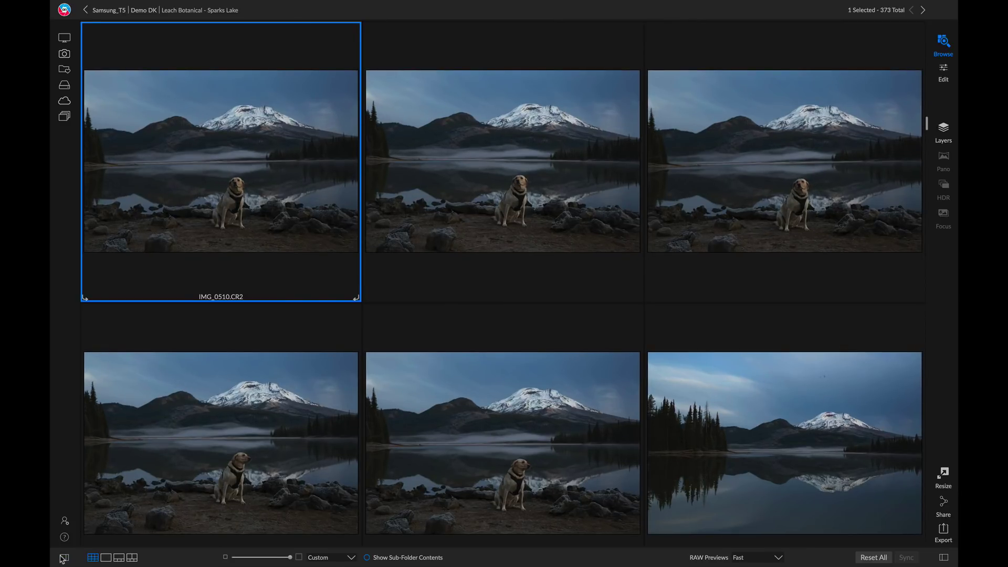
key("Tab")
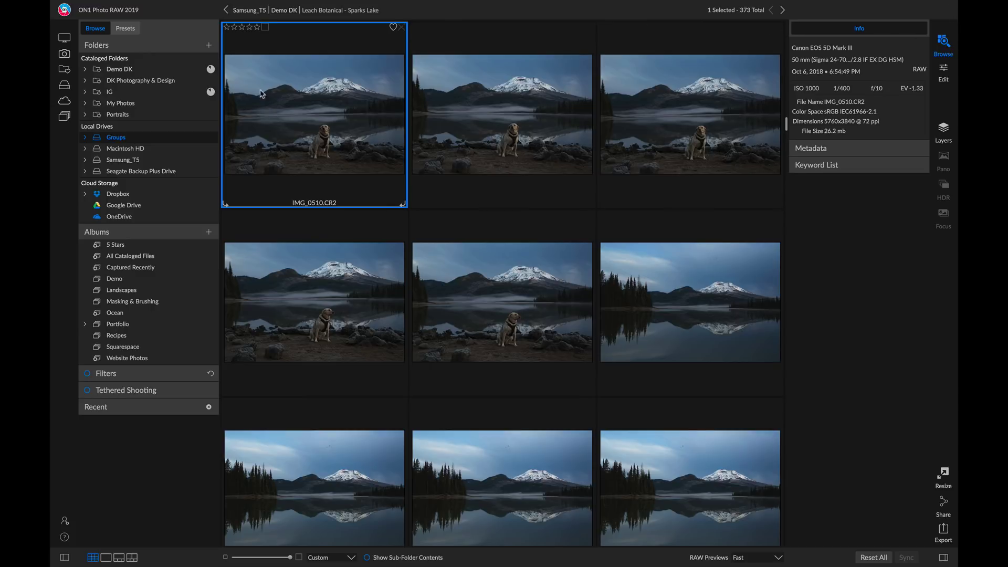
- View IMG_0510.CR2 in the Edit module and return to the Browse thumbnail grid
double_click(342, 103)
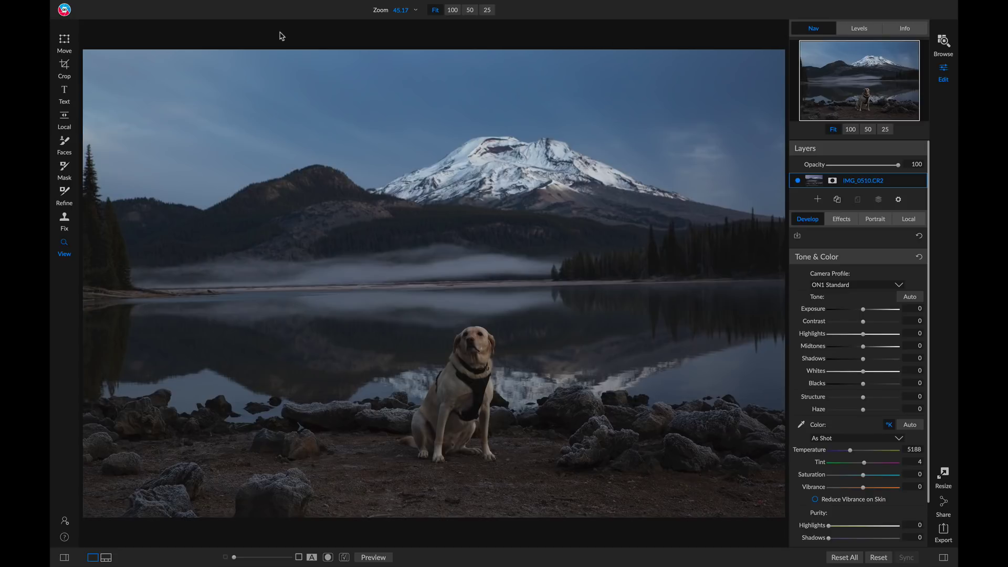
key("g")
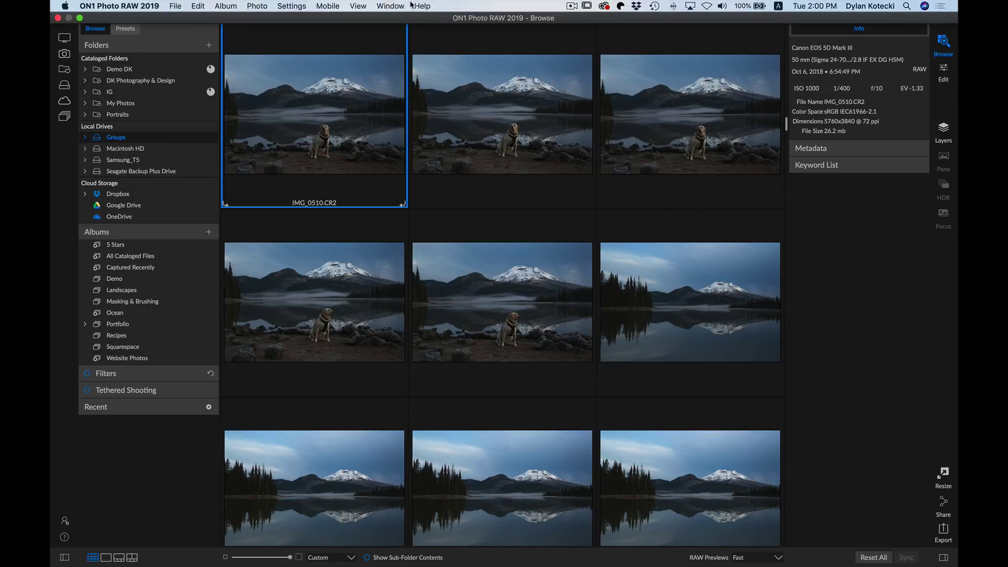
- Turn off the bumper labels beneath the module icons, and turn them back on
left_click(415, 6)
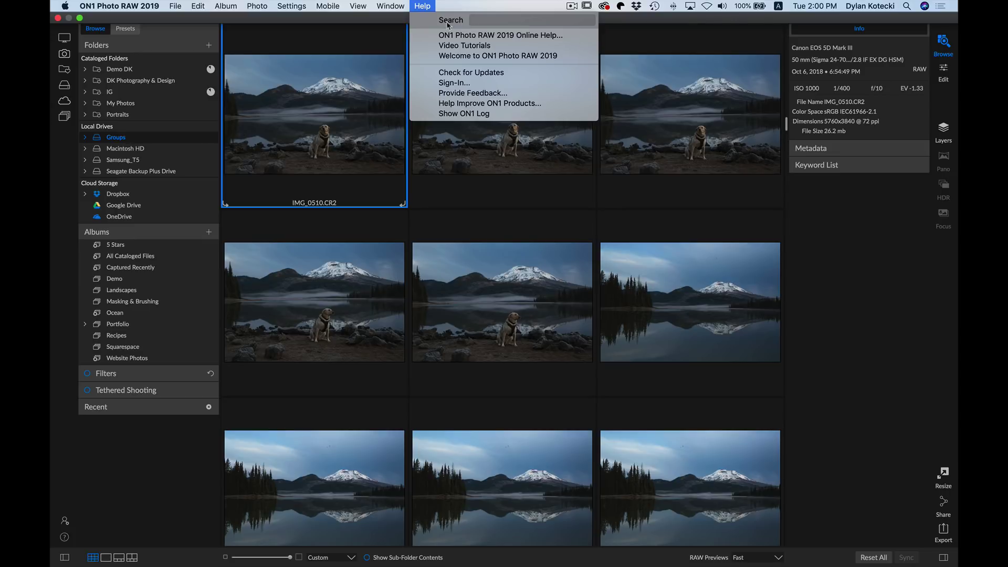
mouse_move(394, 4)
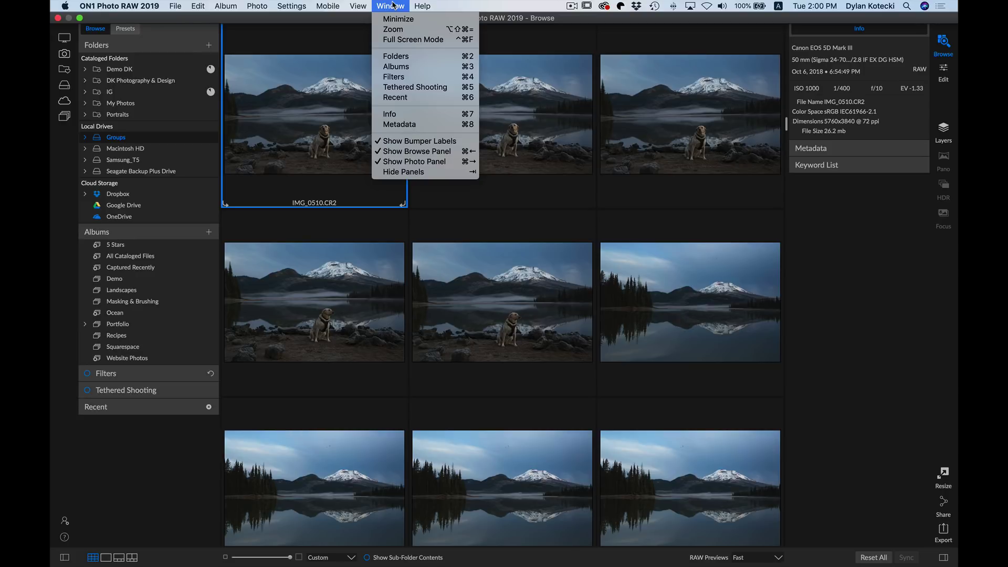
left_click(424, 141)
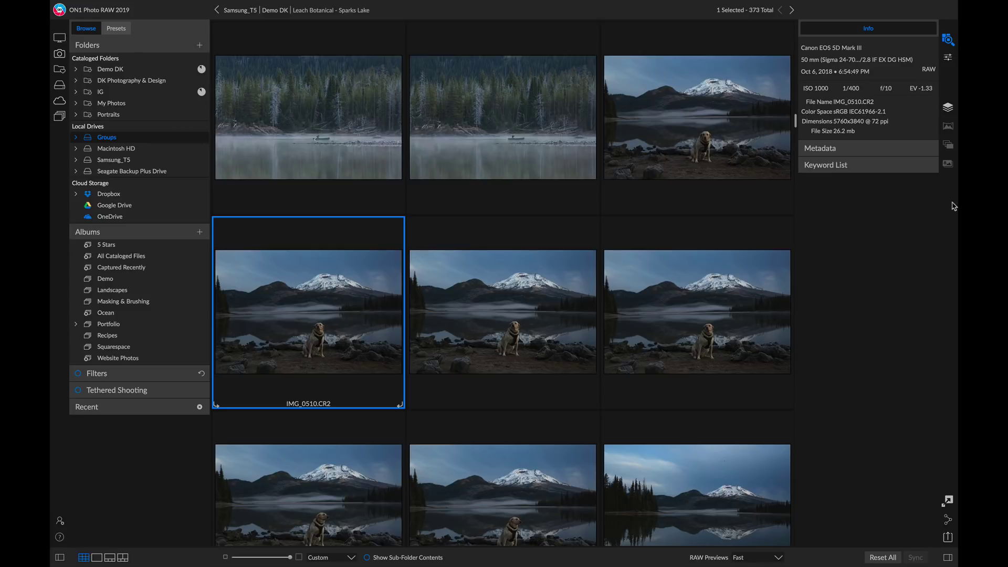
mouse_move(317, 3)
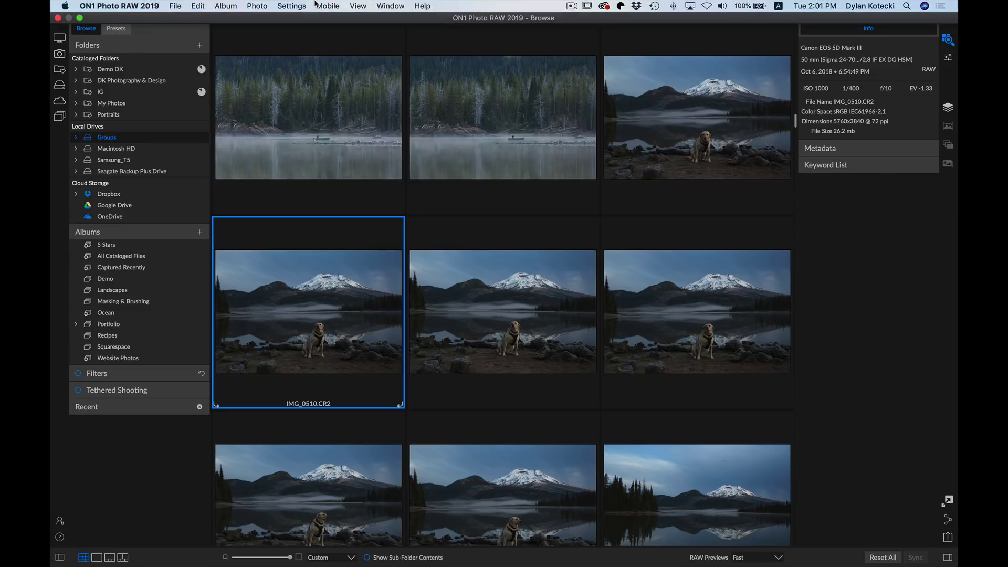
left_click(393, 6)
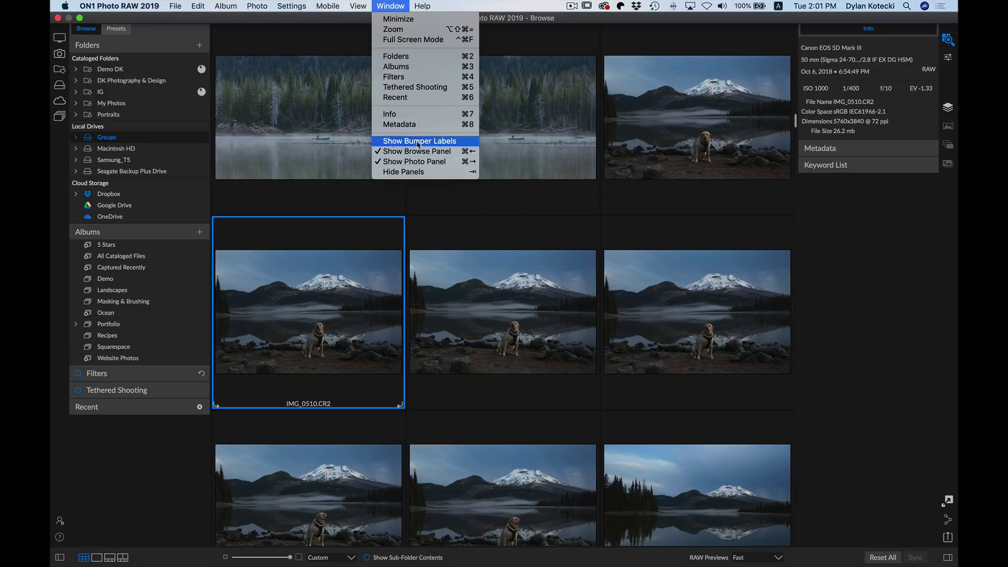
left_click(433, 142)
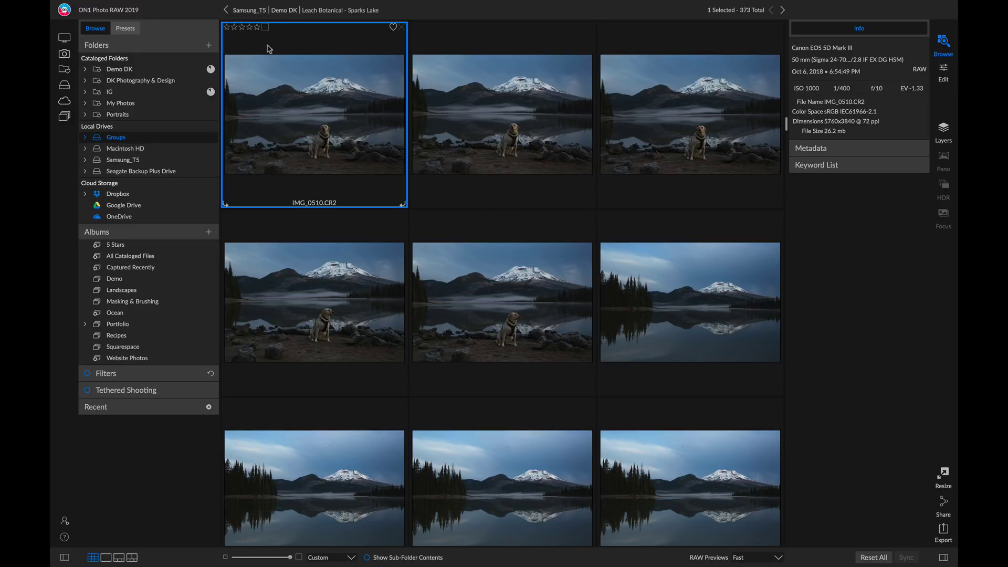
- Set the preview background color to White in Preferences, and view IMG_0510.CR2 on its own in detail view
mouse_move(107, 5)
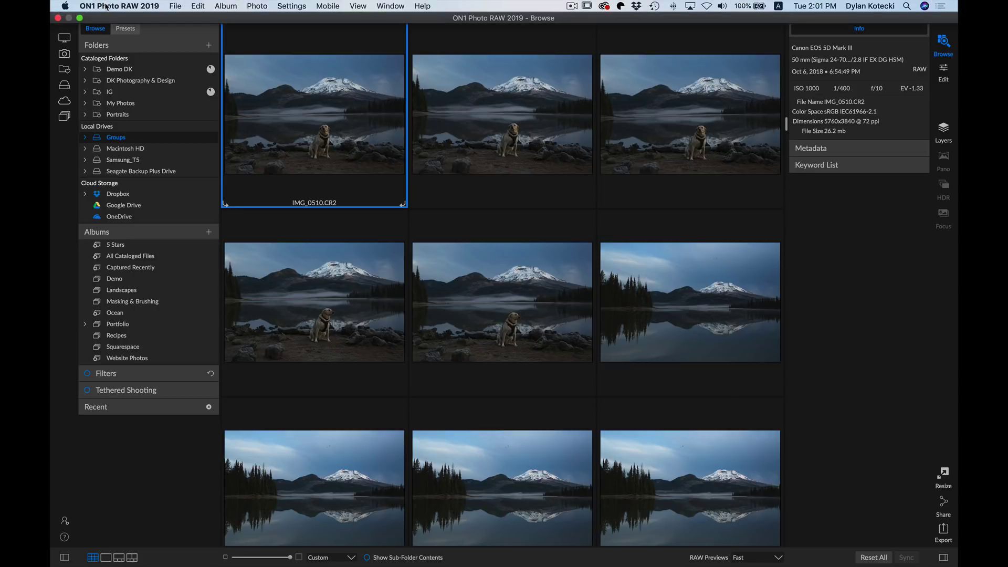
left_click(107, 6)
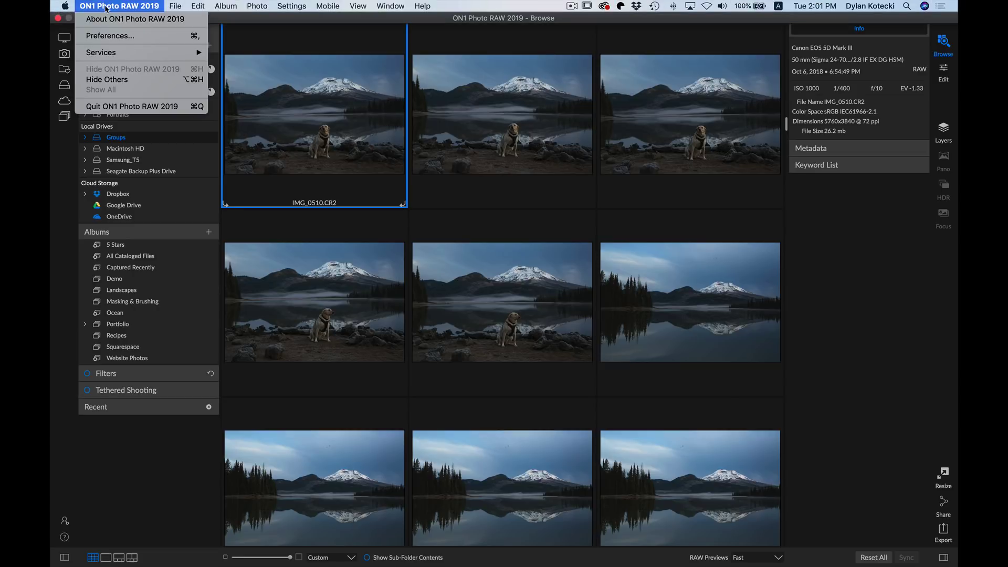
left_click(156, 37)
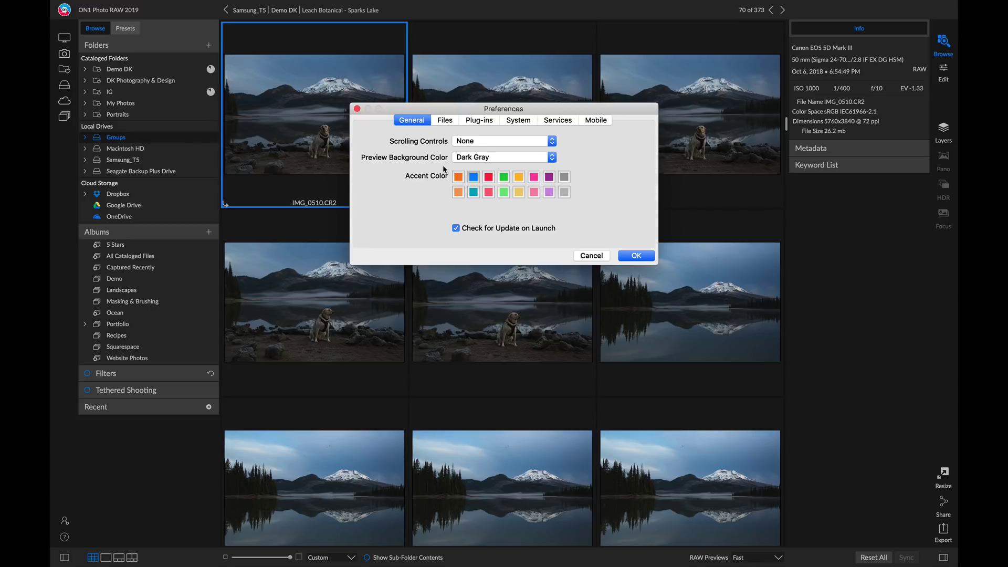
left_click(475, 160)
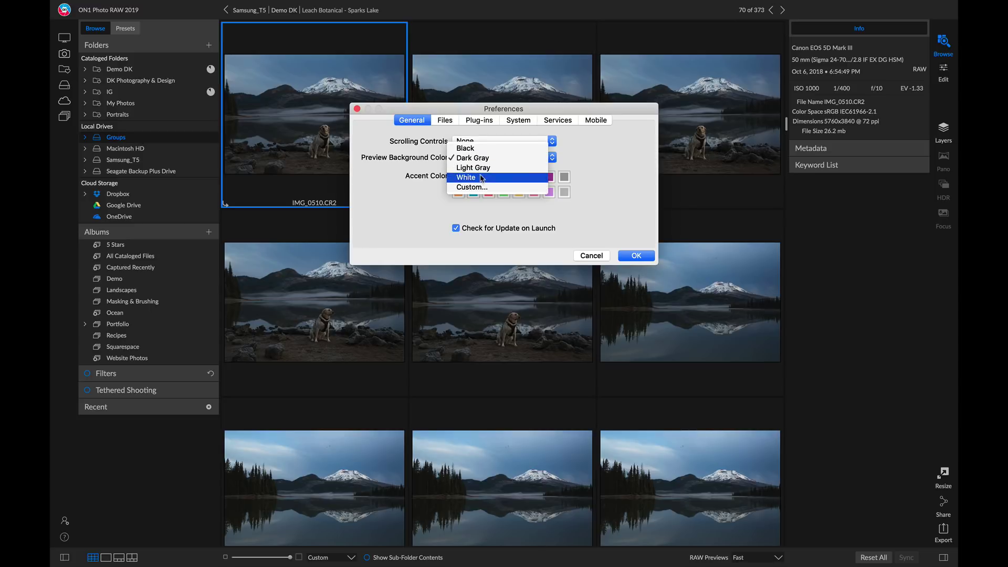
left_click(480, 177)
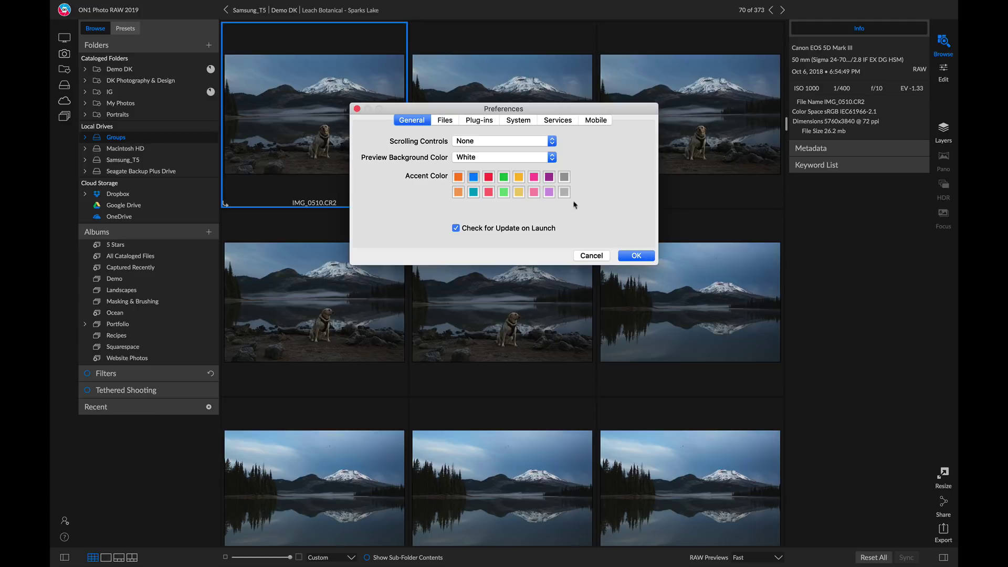
left_click(647, 260)
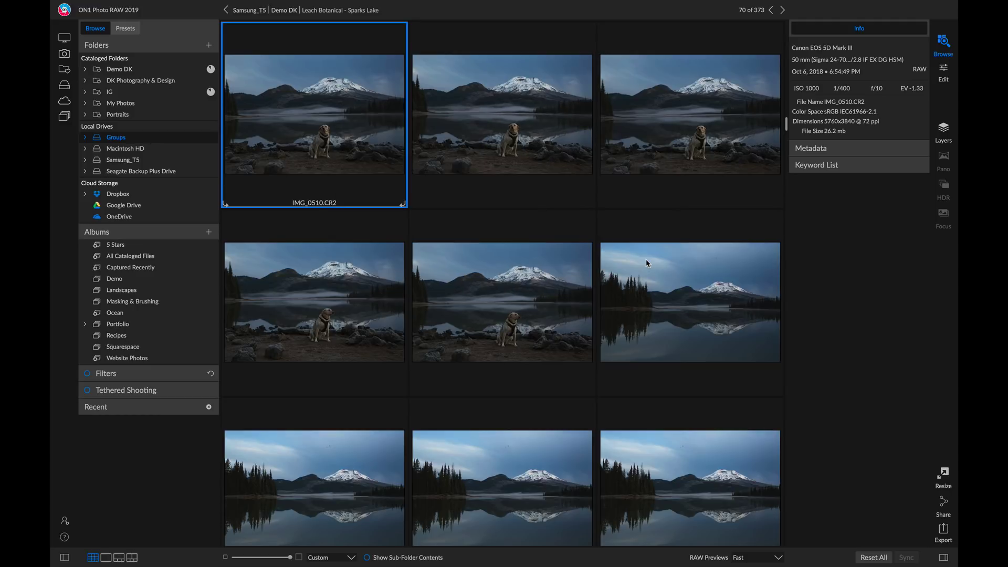
double_click(353, 125)
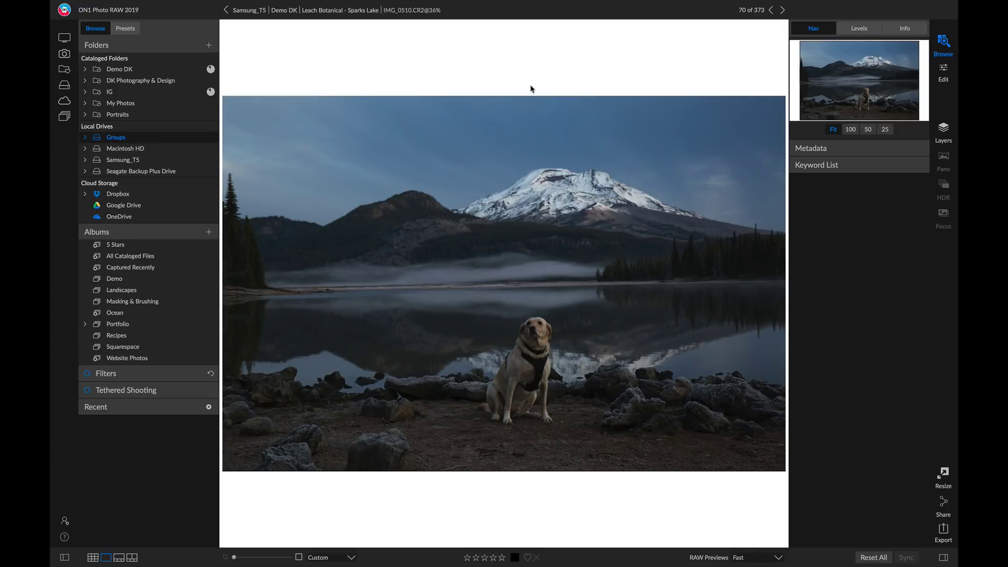
- Choose red as the accent color in the general Preferences
key("super+comma")
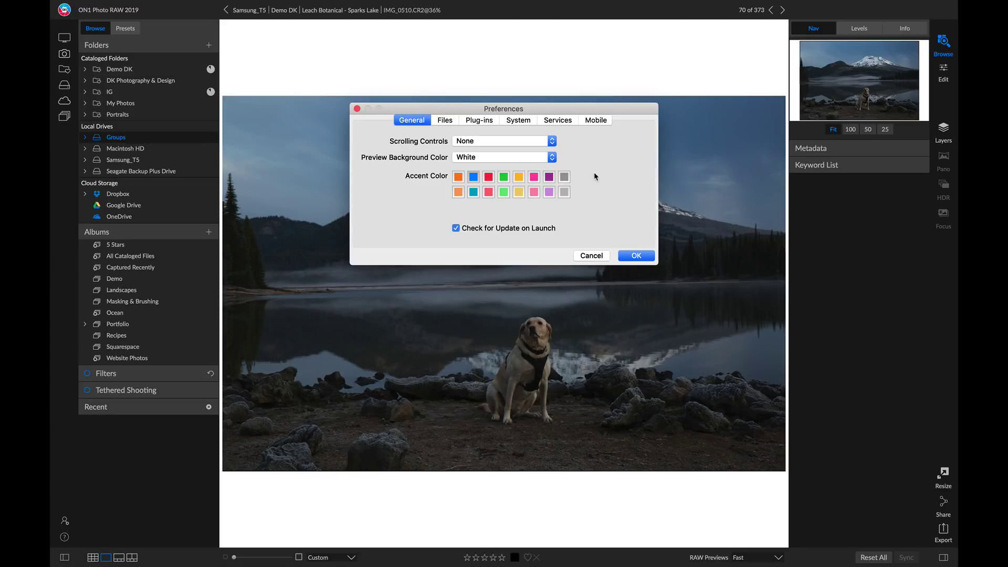
left_click(489, 178)
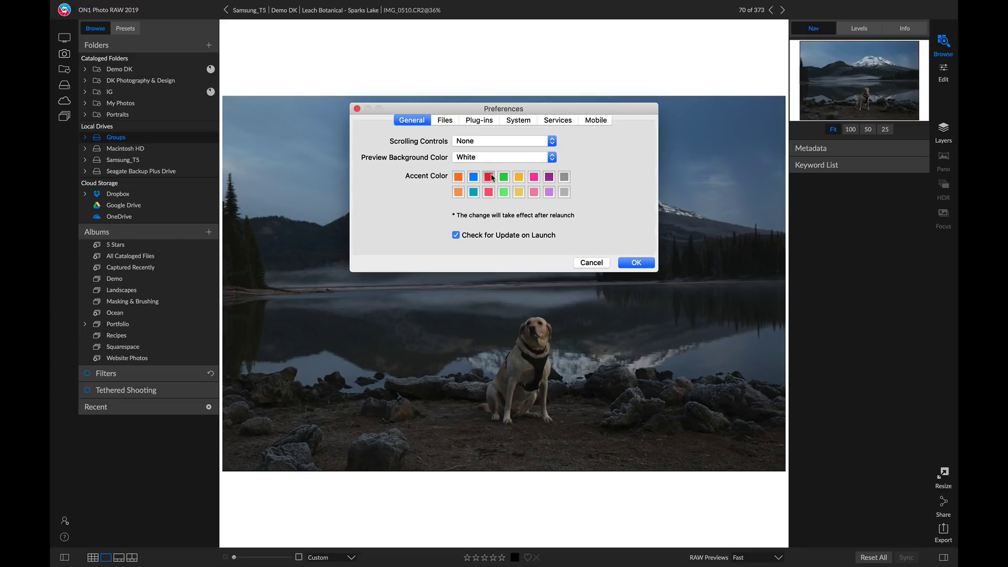